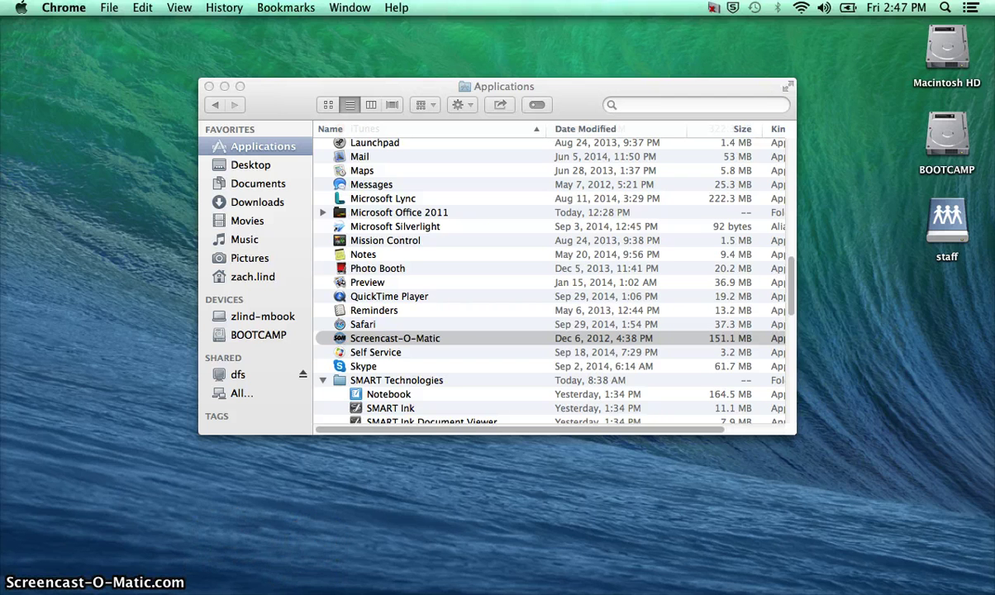
Launch Firefox and load google.com by autocompleting 'go' in the address bar
mouse_move(468, 586)
left_click(593, 585)
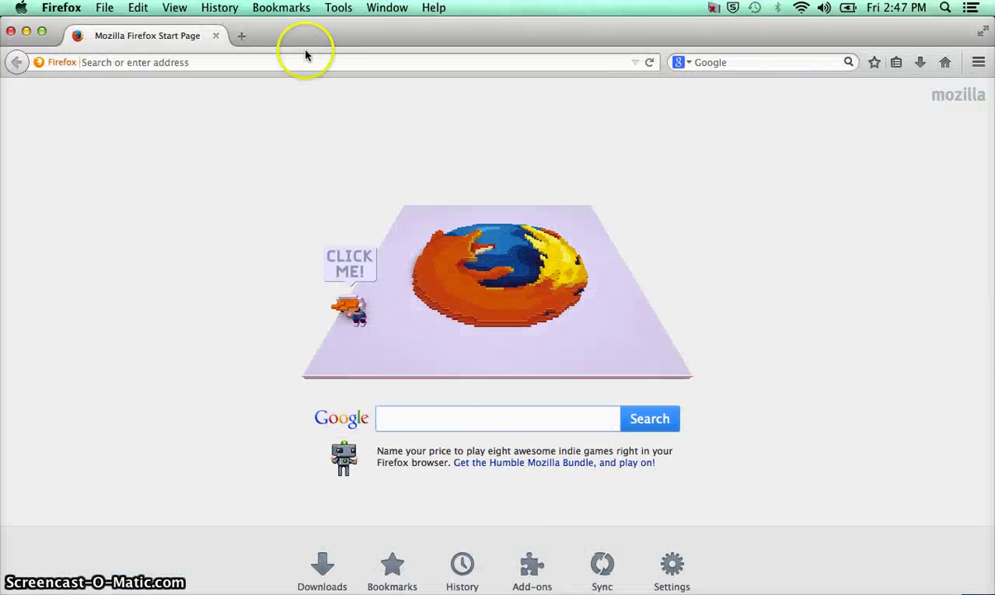
left_click(311, 62)
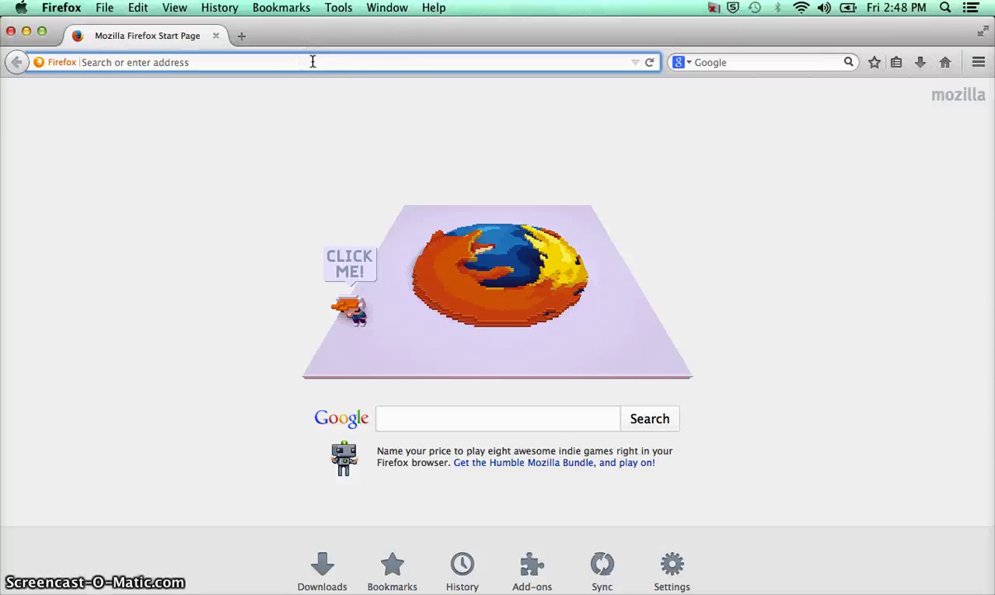
left_click(390, 82)
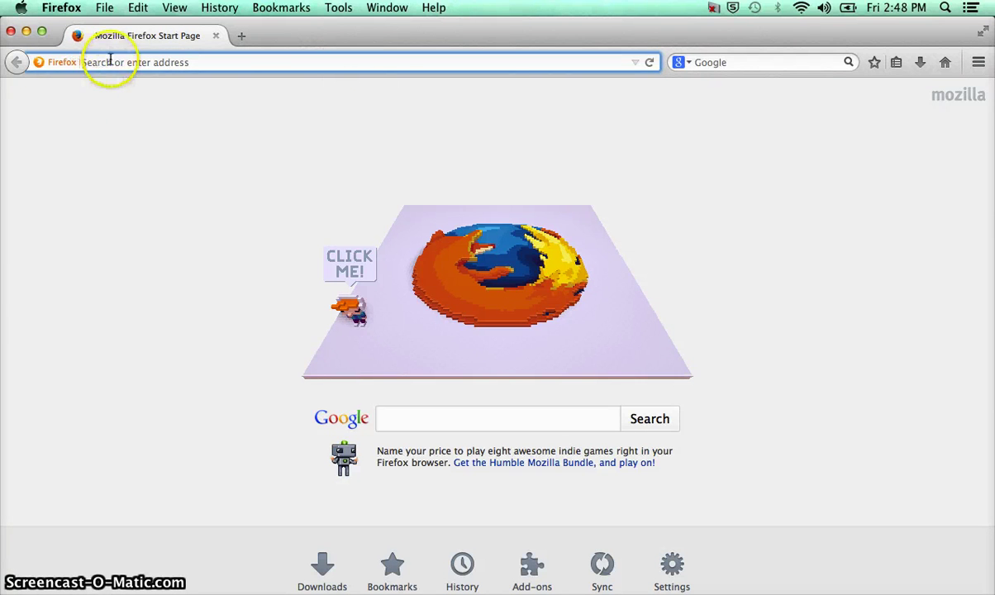
type("google.com/")
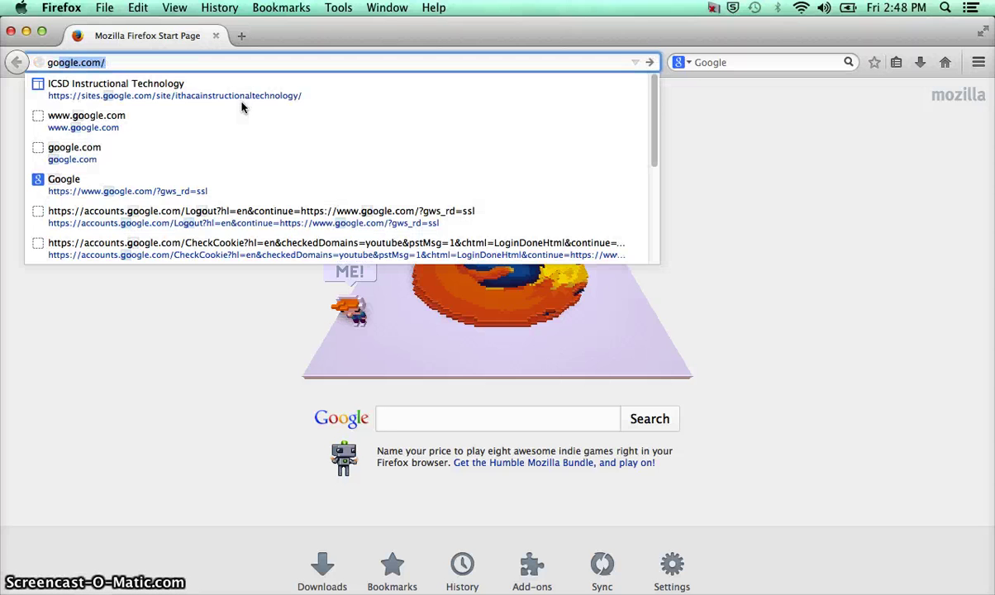
key("Return")
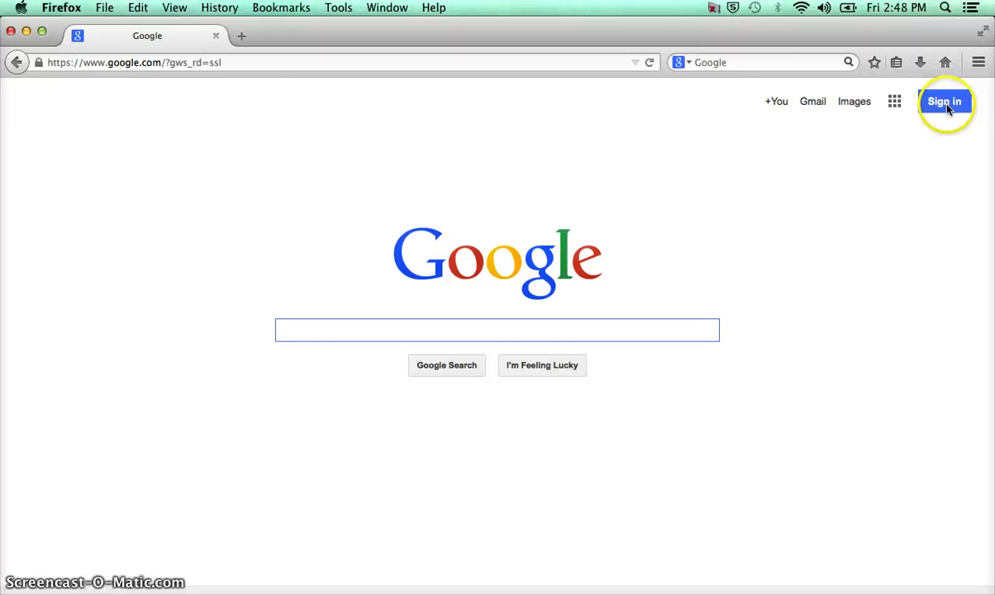
Sign in to the Google account with its password and decline saving the password
left_click(947, 105)
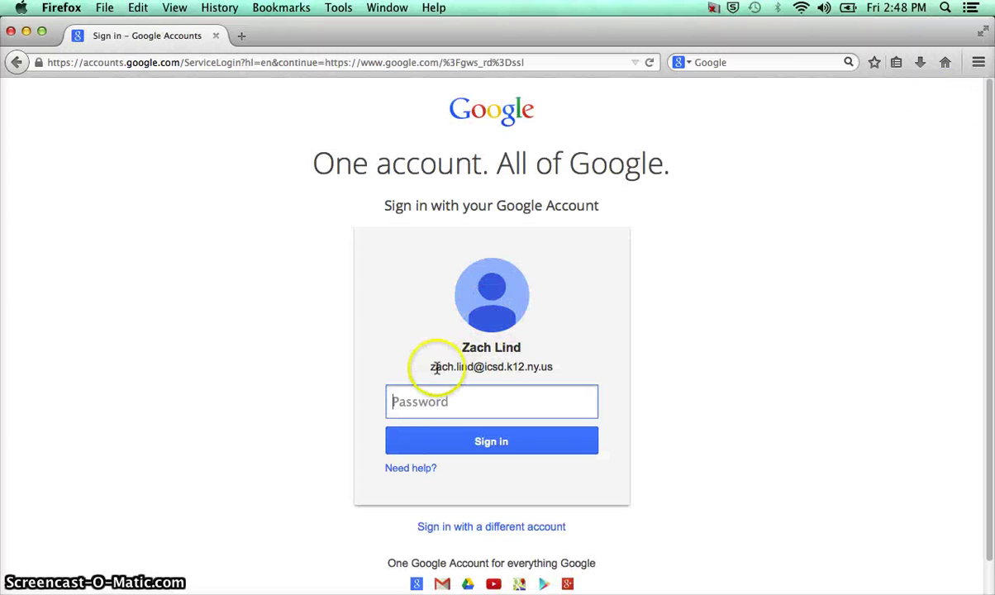
left_click(431, 369)
left_click_drag(432, 369, 582, 384)
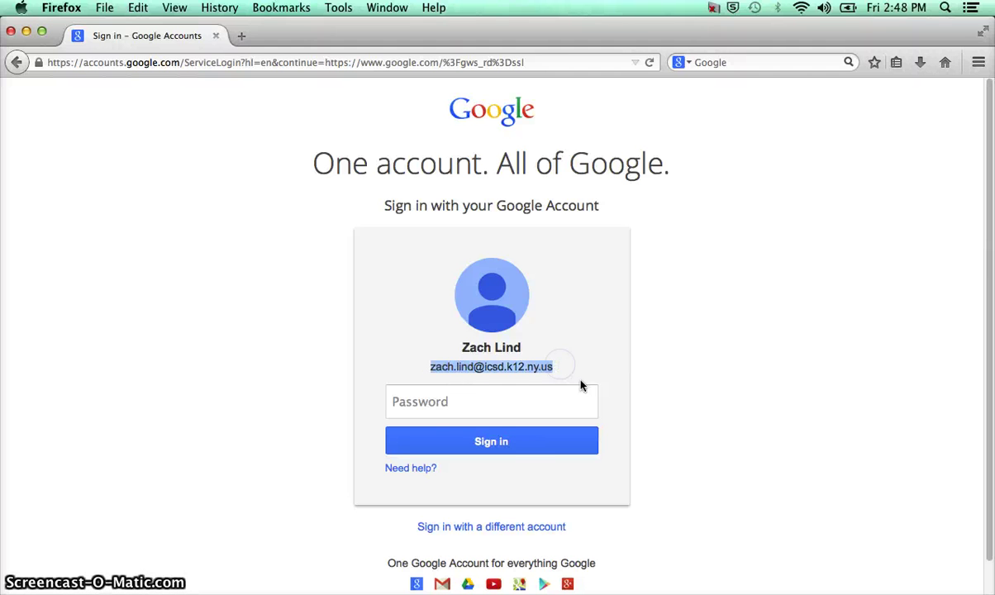
left_click(512, 408)
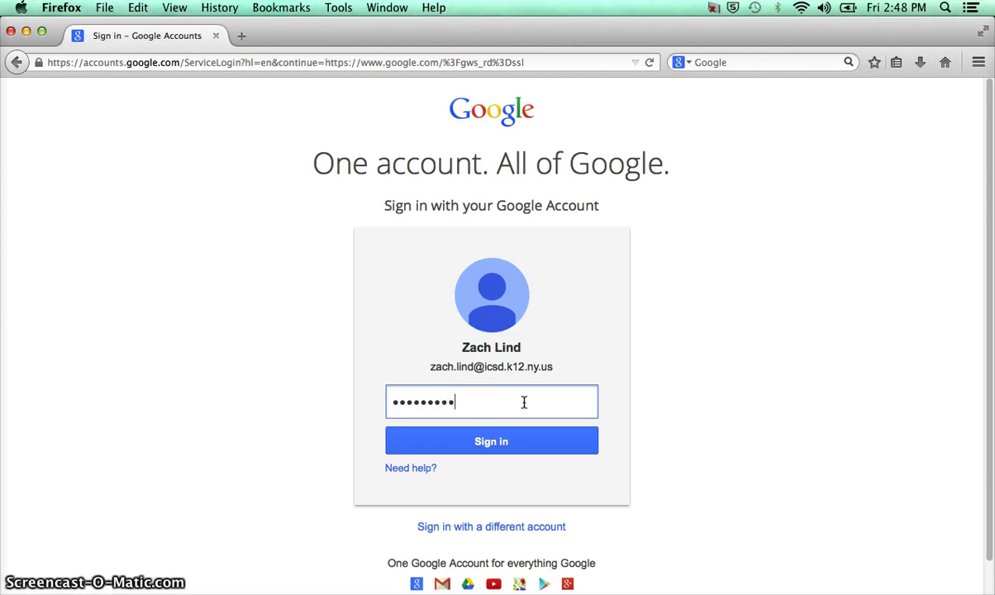
key("Return")
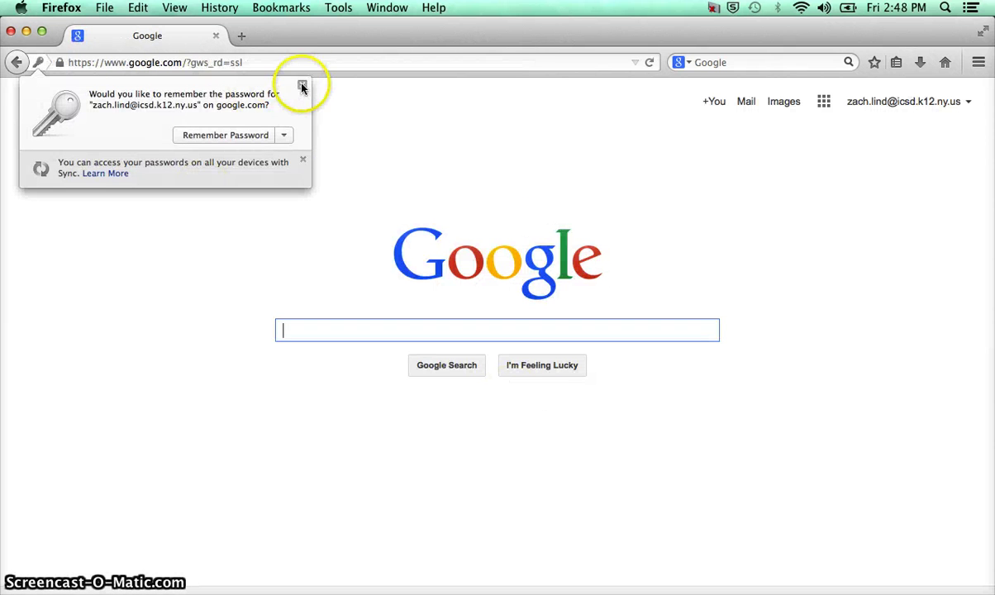
left_click(302, 87)
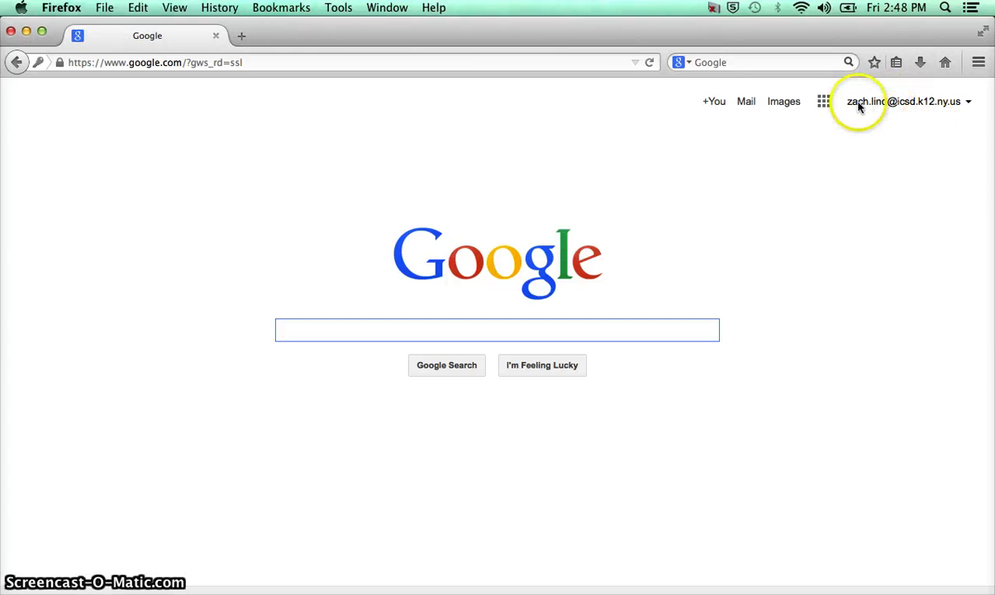
Open Google Drive from the apps grid, skip the desktop app offer, and create a blank document
left_click(825, 105)
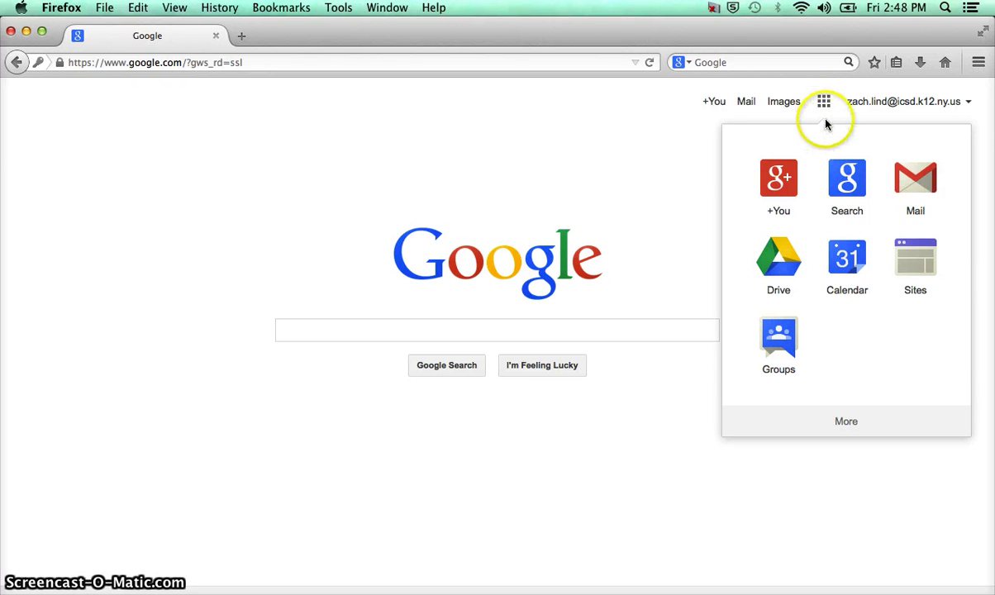
left_click(797, 266)
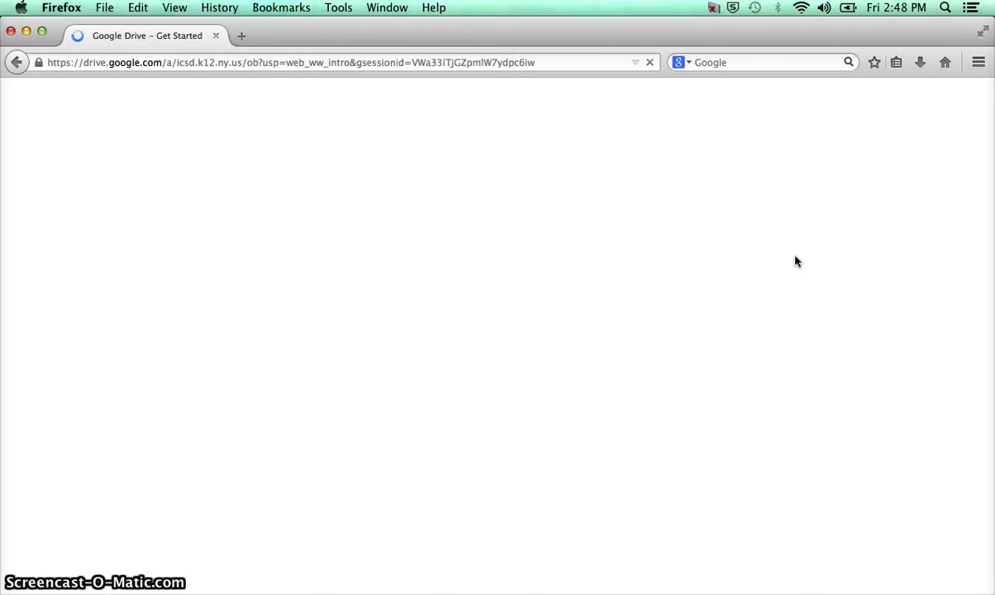
left_click(793, 260)
scroll(787, 259, "down", 1)
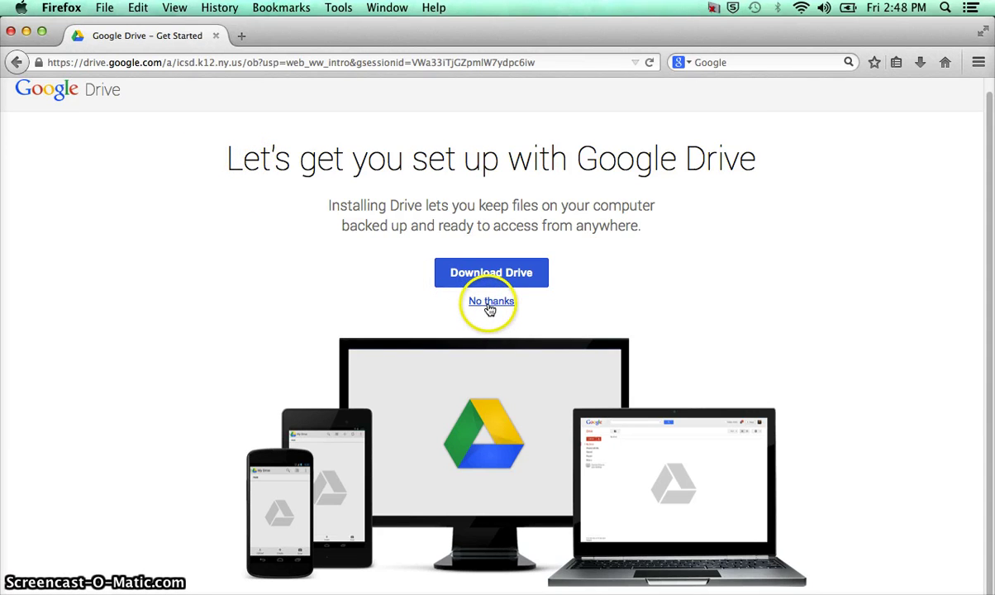
left_click(490, 303)
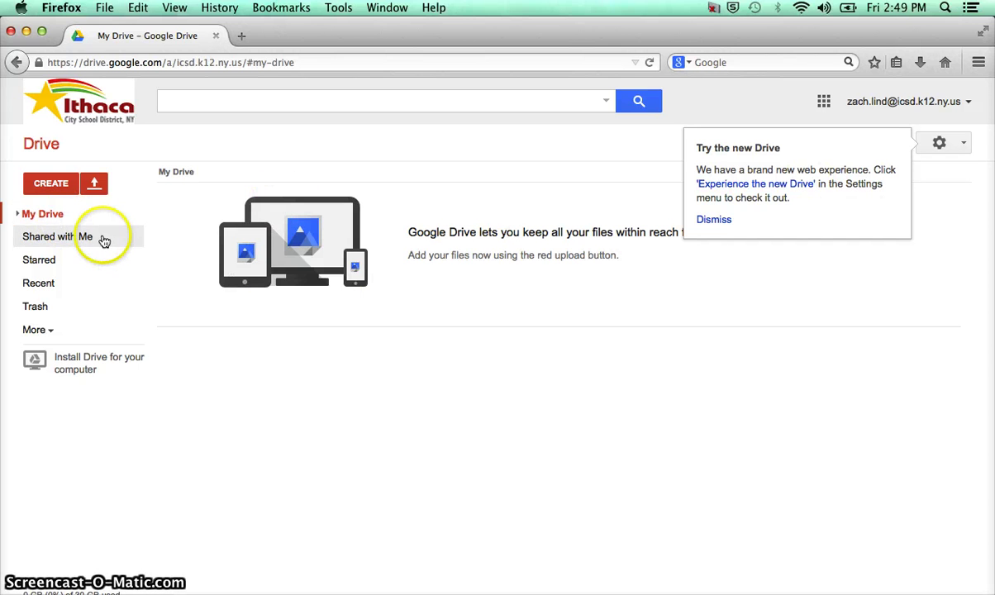
left_click(59, 187)
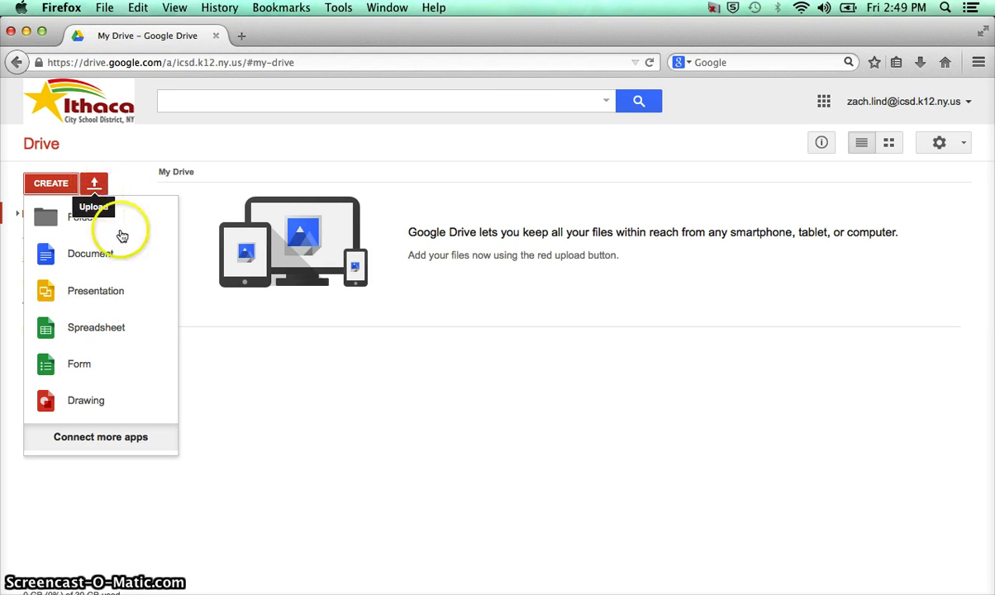
left_click(76, 260)
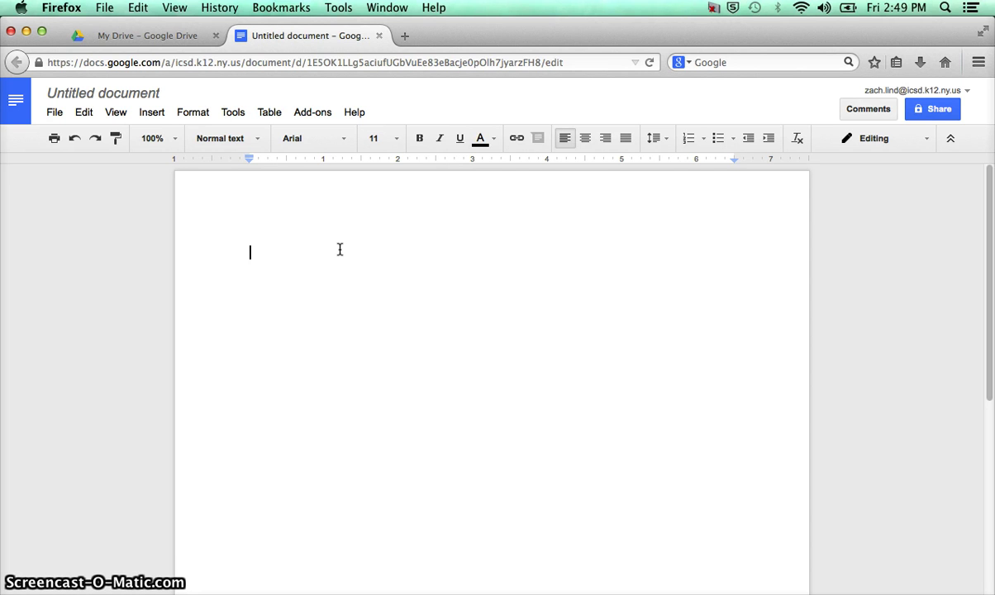
Write 'This is a google doc.' in the new document, then open and close the File menu
type("This is")
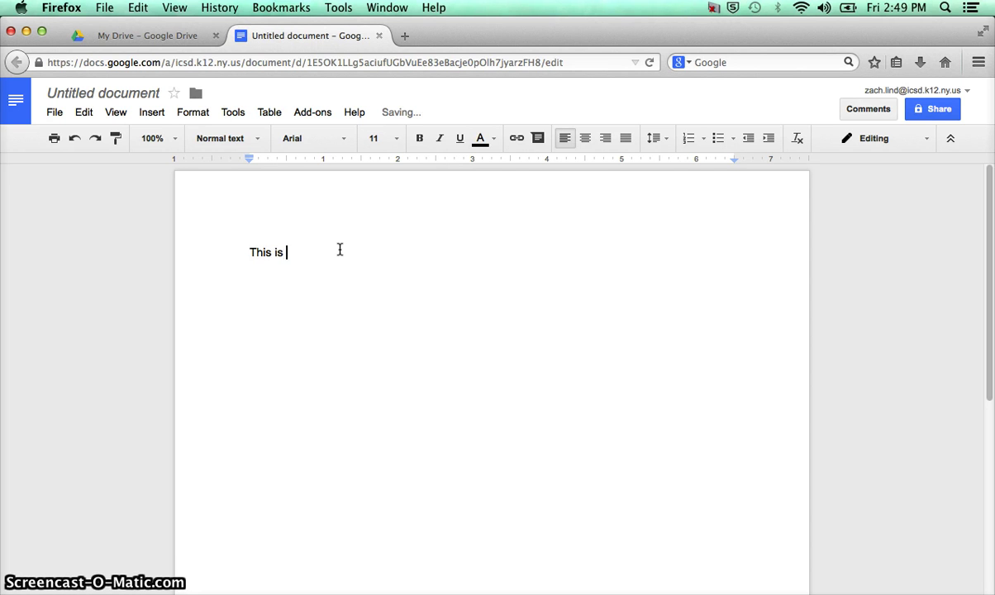
type(" a google doc.")
left_click(340, 248)
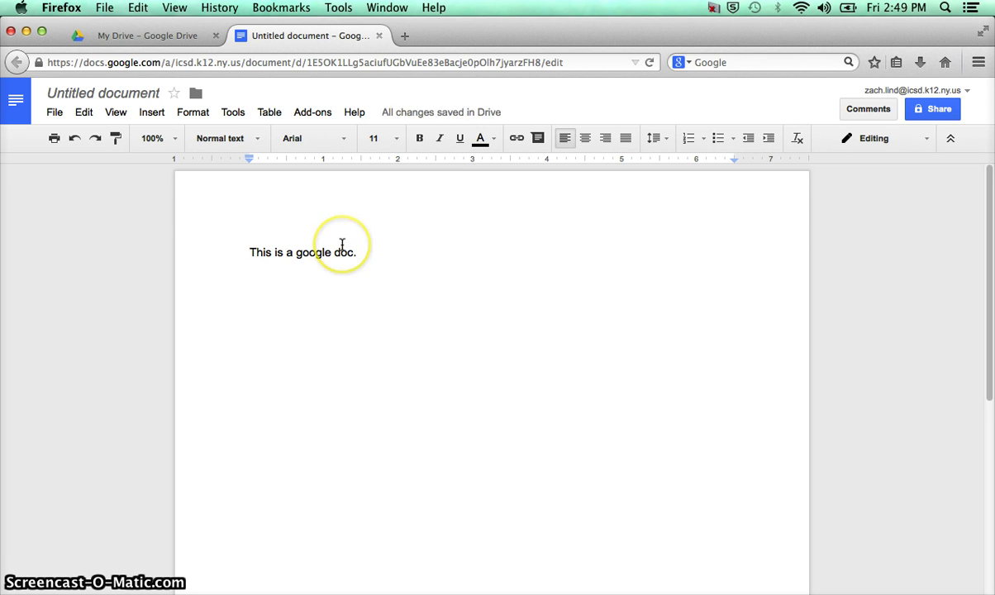
left_click(52, 111)
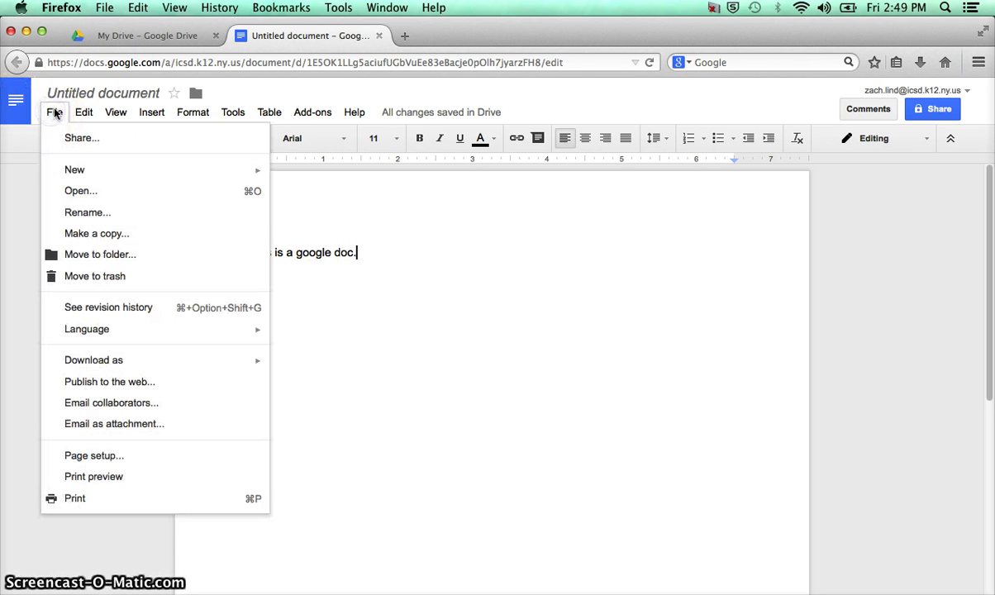
left_click(498, 303)
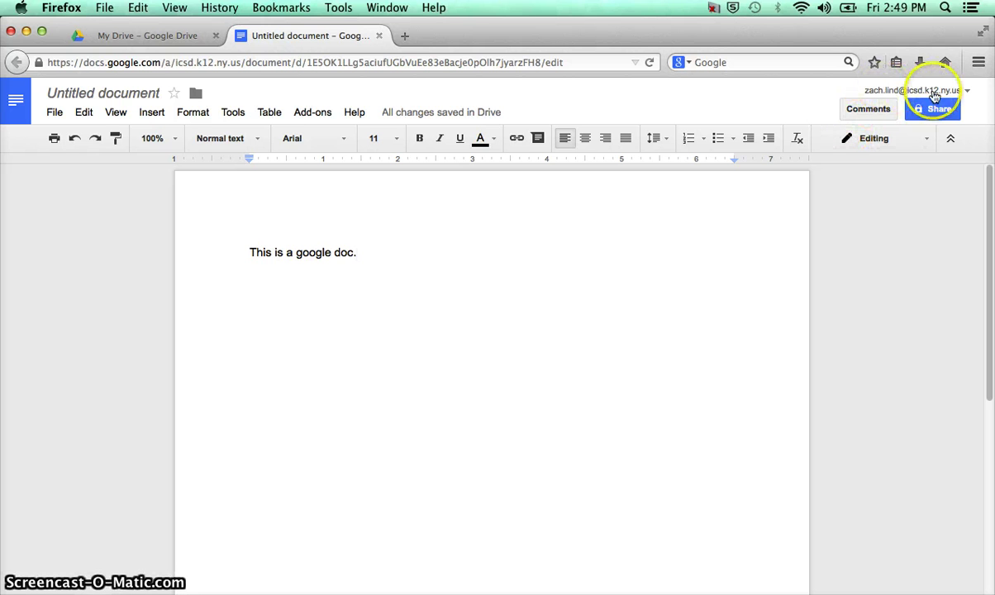
Start sharing via File > Share and save the title 'Google Doc Tutorial Example'
left_click(54, 113)
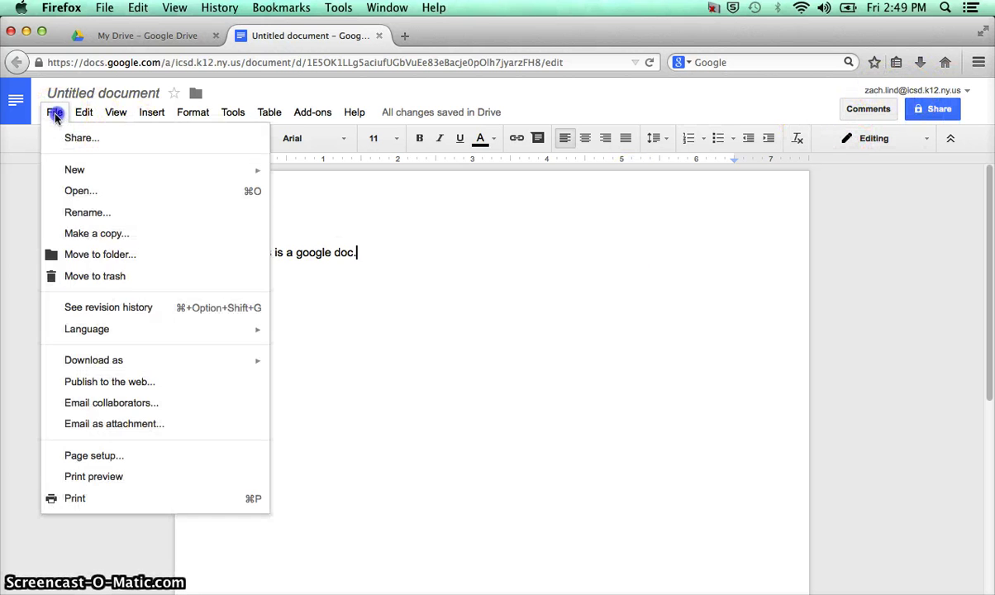
left_click(71, 136)
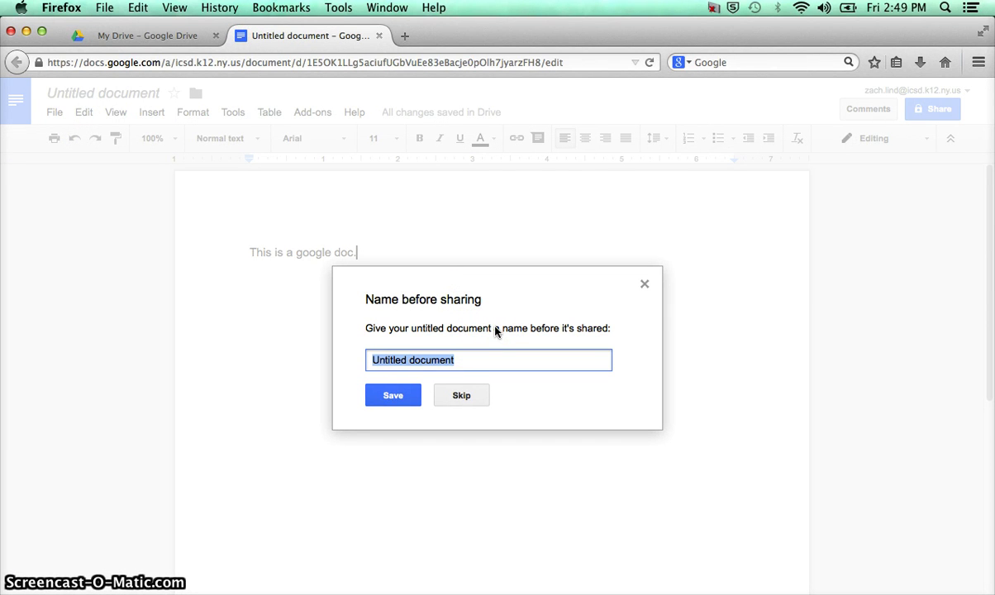
type("Google Doc Tutor")
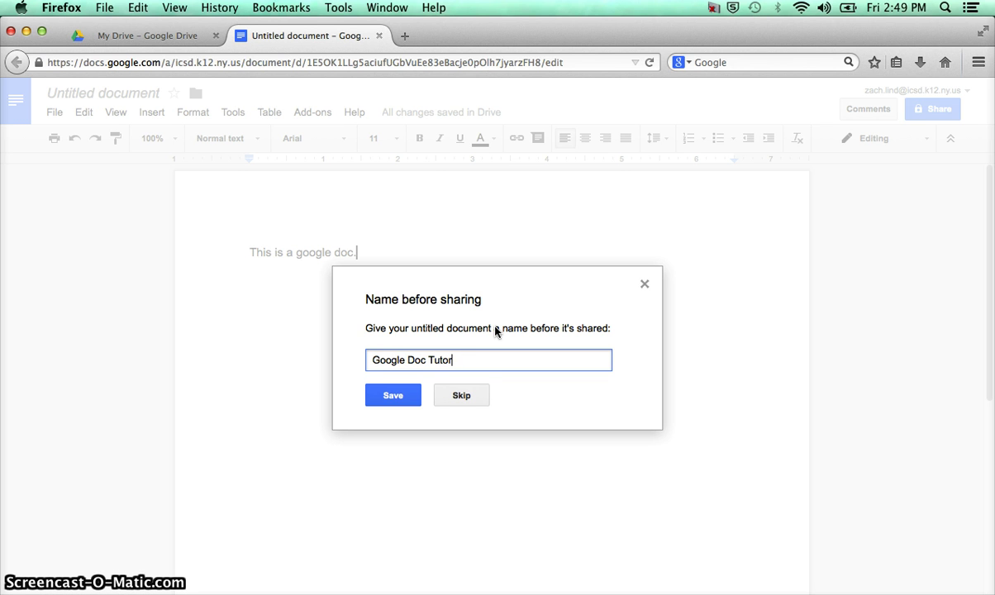
type("ial Example")
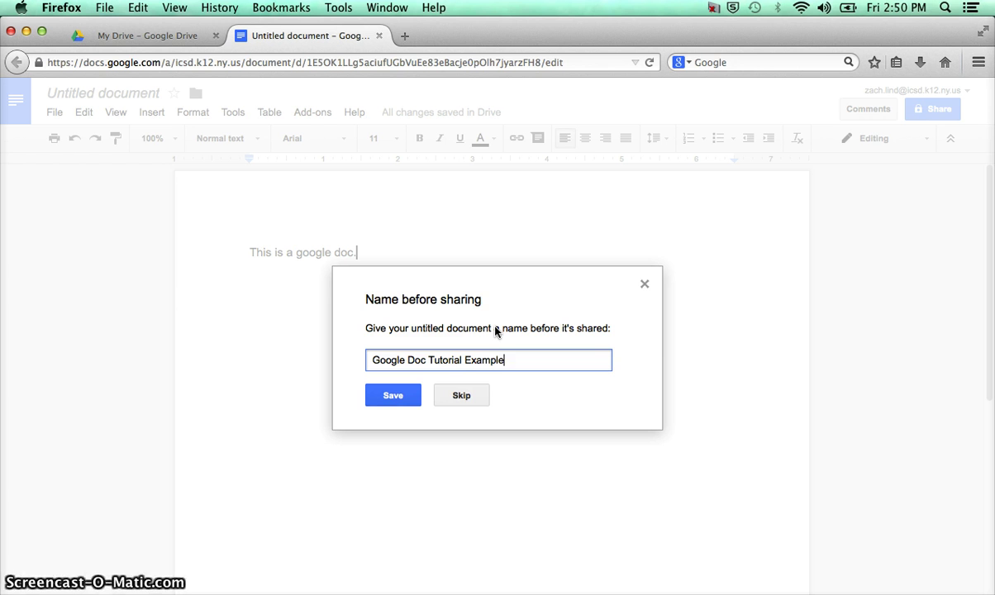
left_click(403, 401)
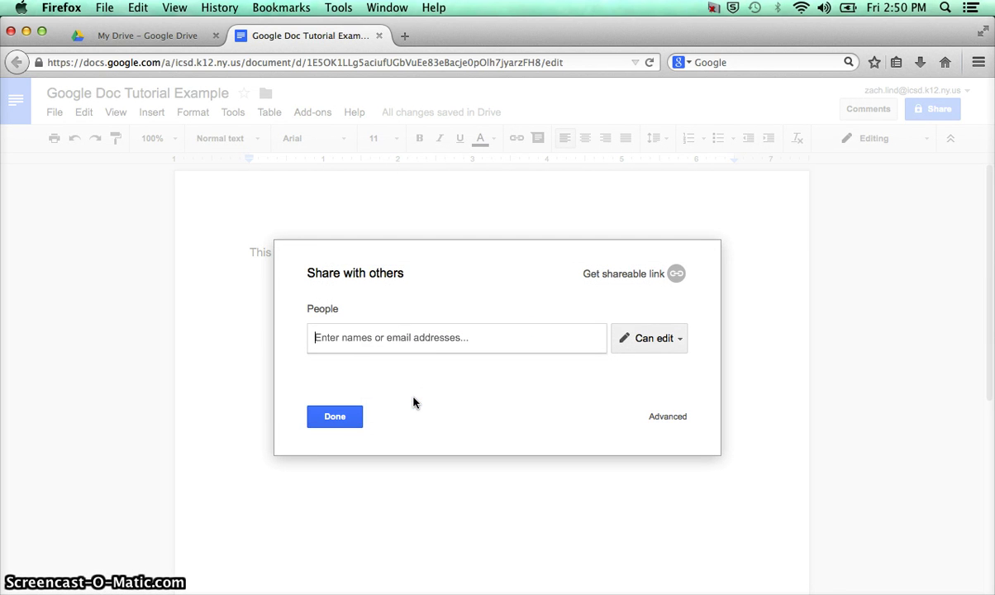
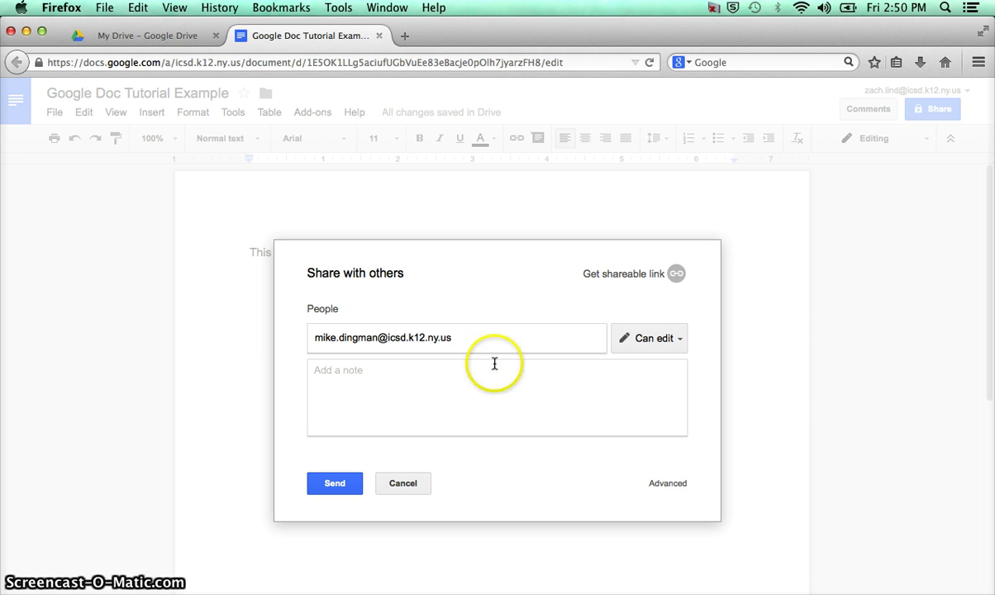
Invite the recipient's e-mail address with Can edit access and start a greeting note
left_click(680, 340)
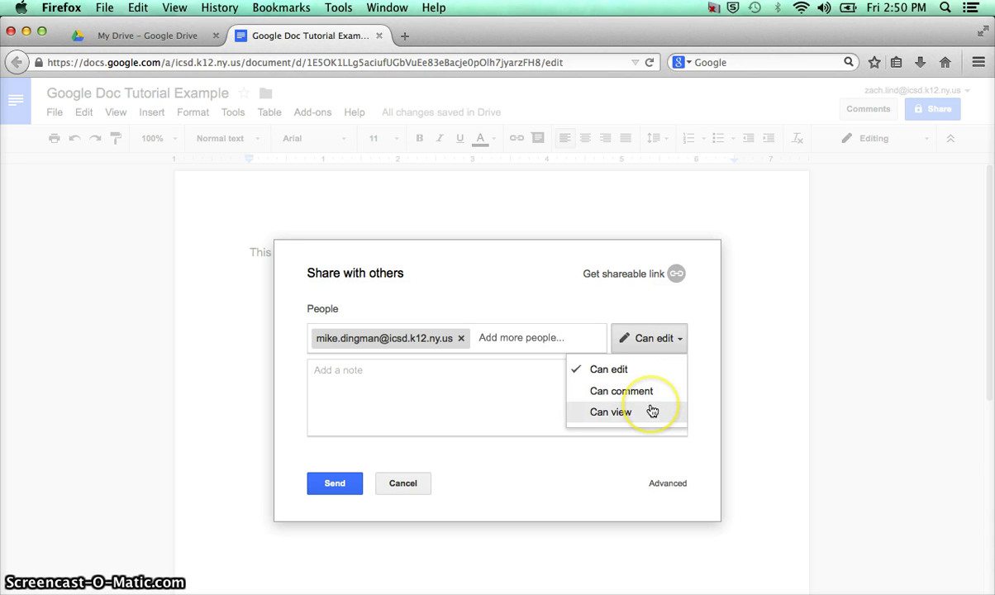
left_click(484, 394)
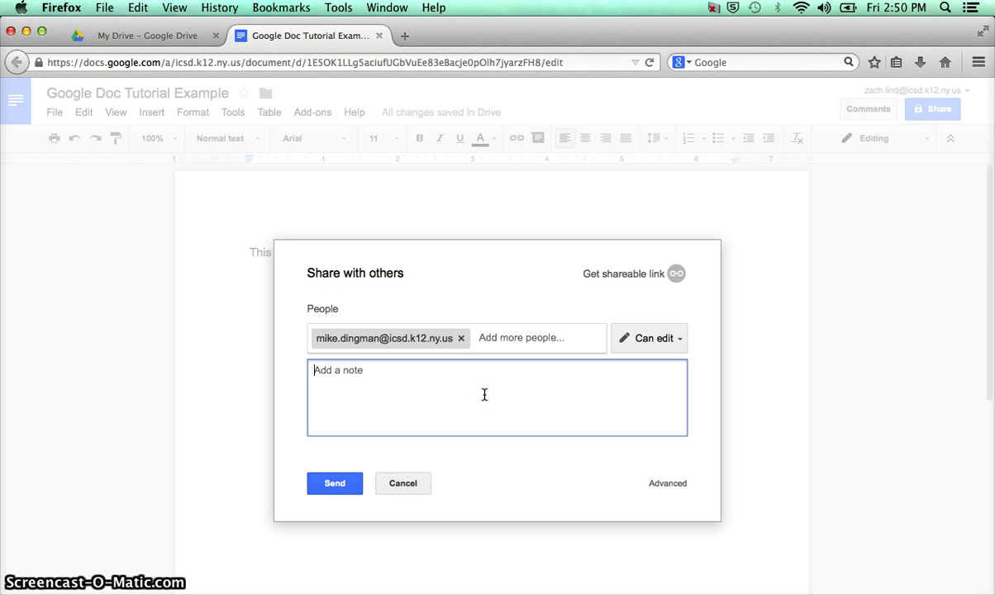
type("Hi Mike,")
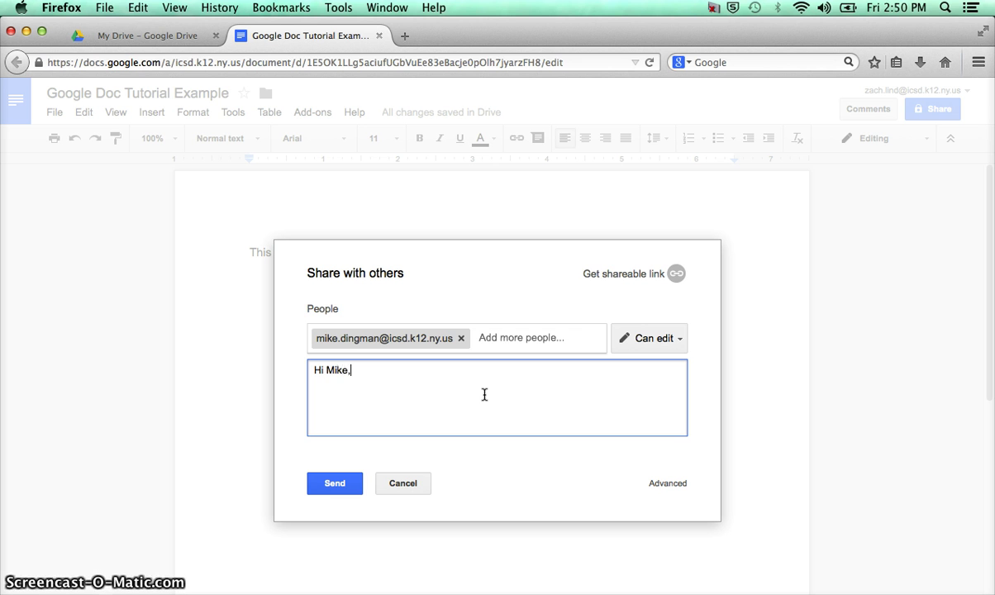
key("Return")
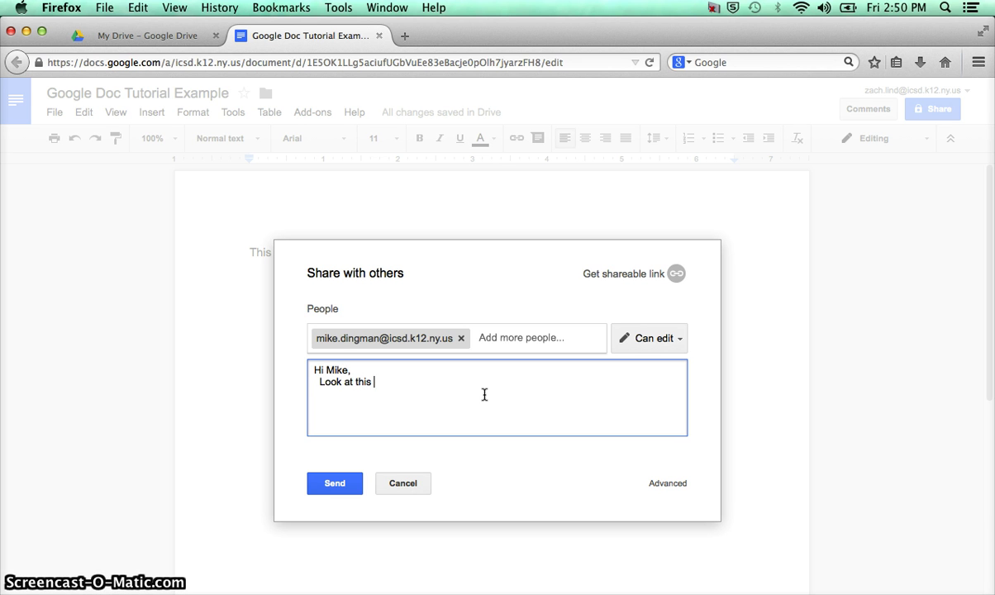
Finish the note with 'Look at this great doc' and the sender's name, send it, and add an empty line
type("Look at this great doc")
key("BackSpace")
key("BackSpace")
key("BackSpace")
key("BackSpace")
key("BackSpace")
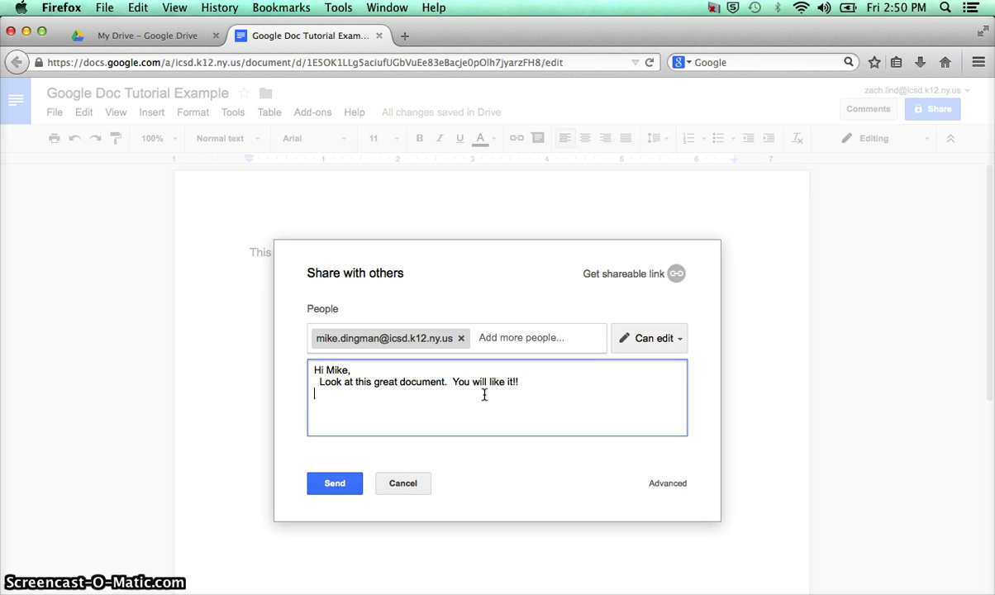
type("Zach")
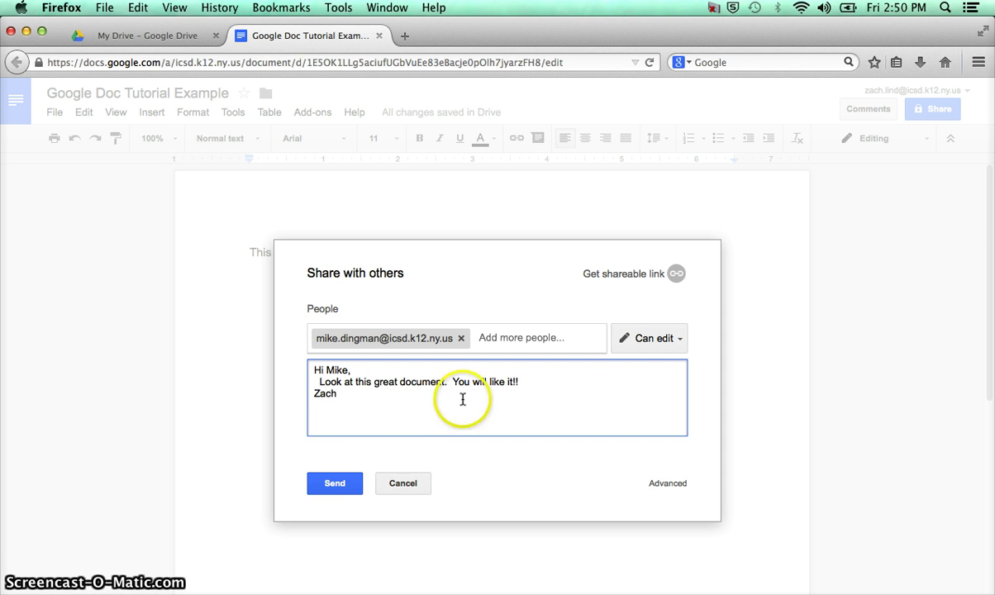
left_click(348, 482)
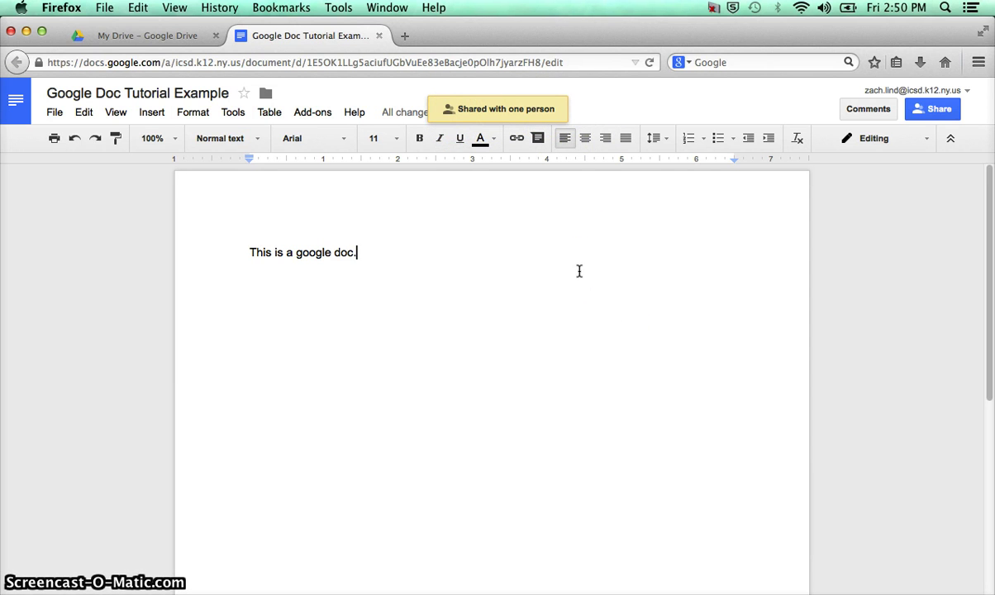
key("Return")
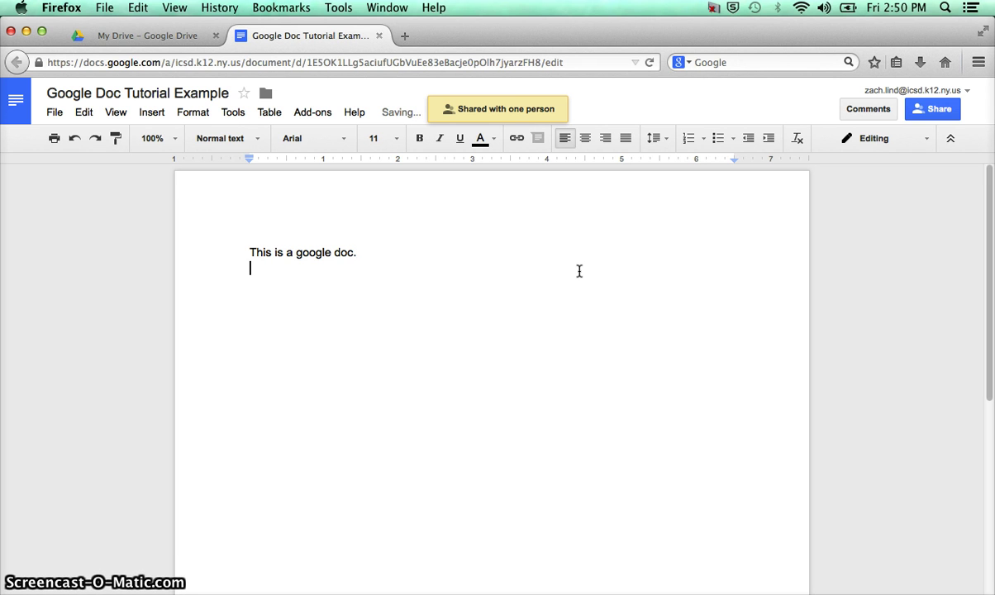